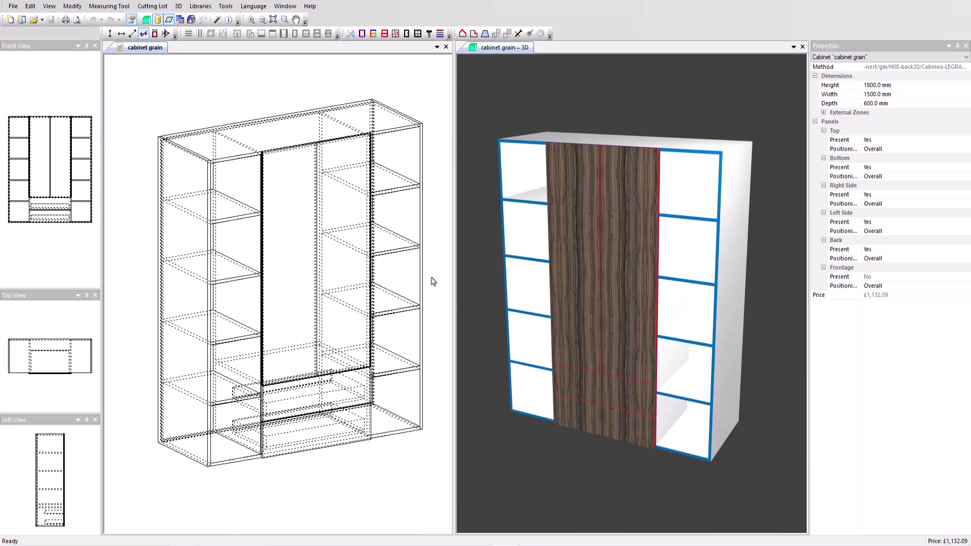
# Keep grain continuity on the double door and drawer fronts, then display the cabinet as wireframe
pyautogui.click(297, 324)
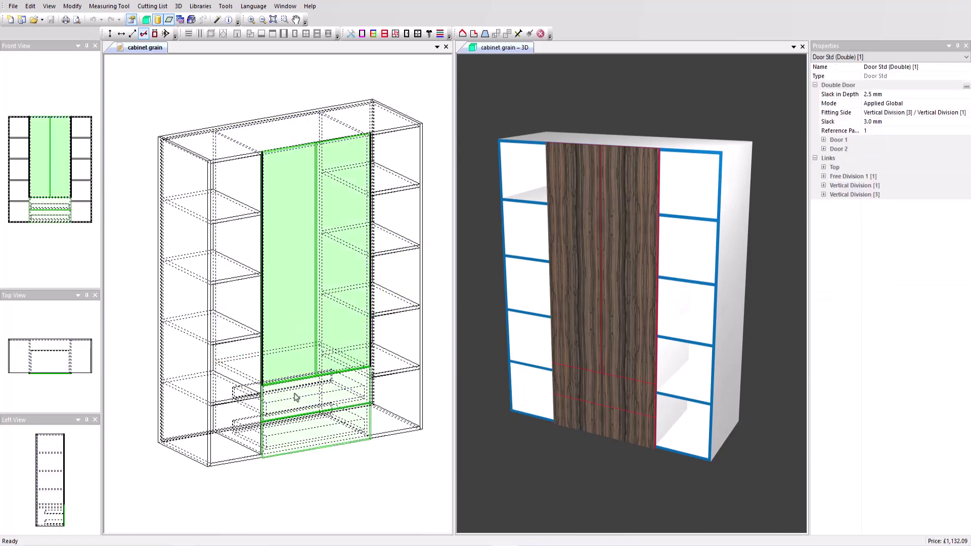
pyautogui.click(294, 410)
pyautogui.rightClick(292, 330)
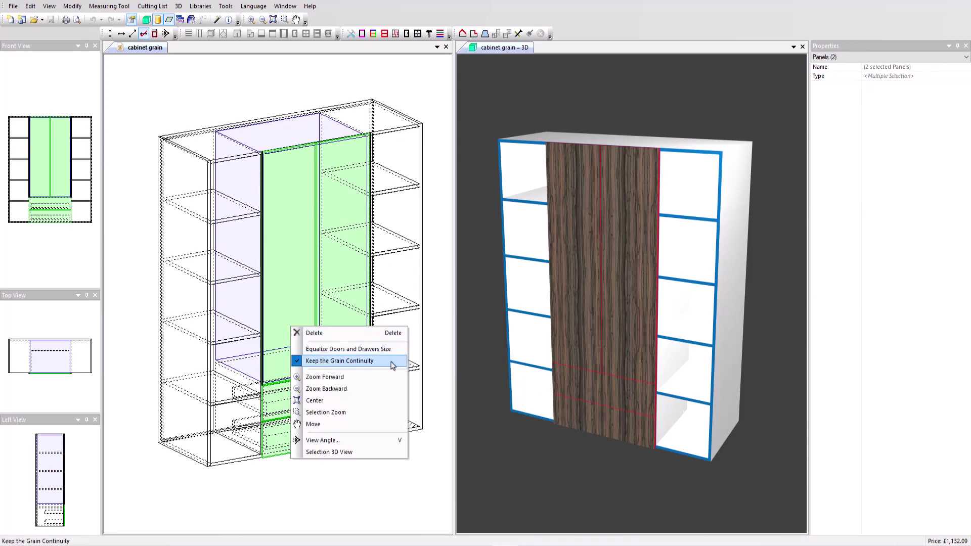
pyautogui.click(494, 255)
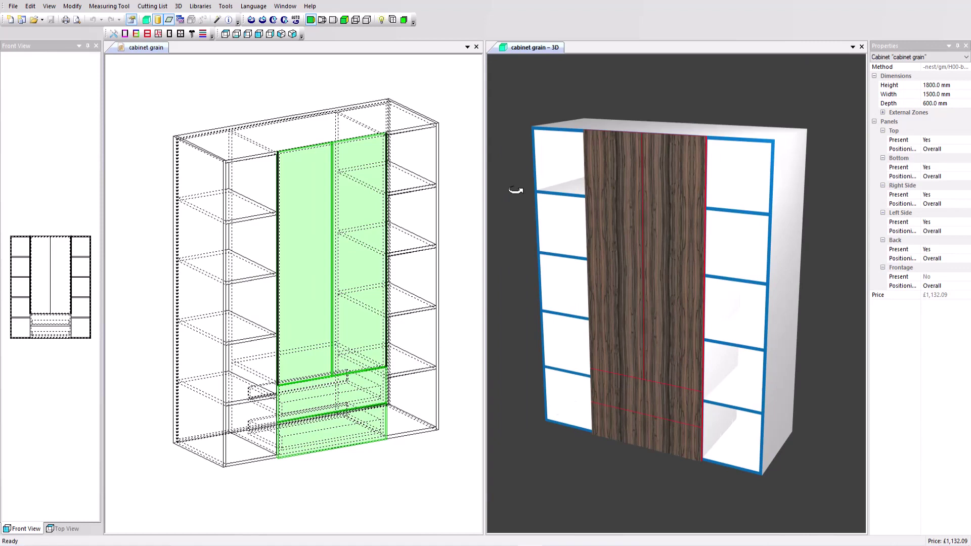
pyautogui.click(333, 20)
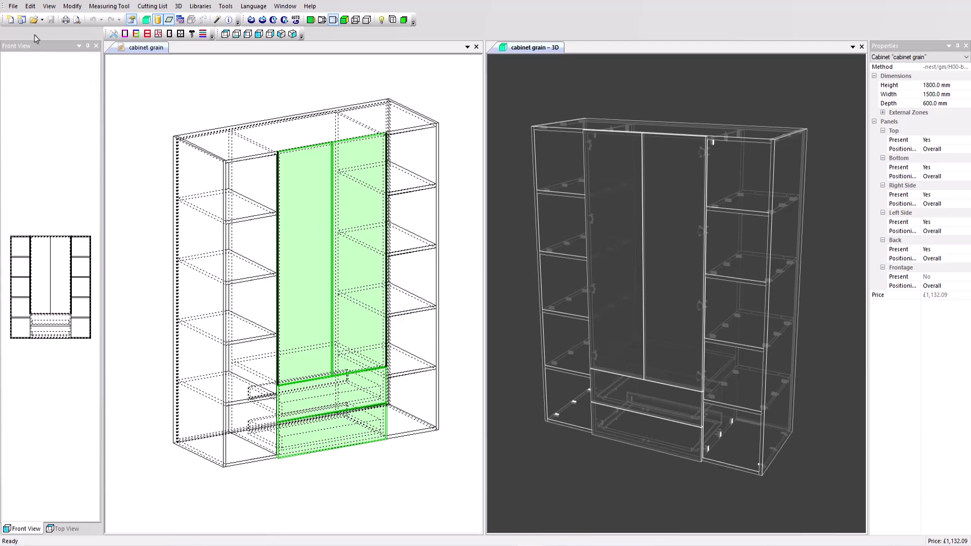
# Export the parts with post-processor 21 OptiNest-VCarve-EN-Hori to the cabinet grain folder
pyautogui.click(13, 6)
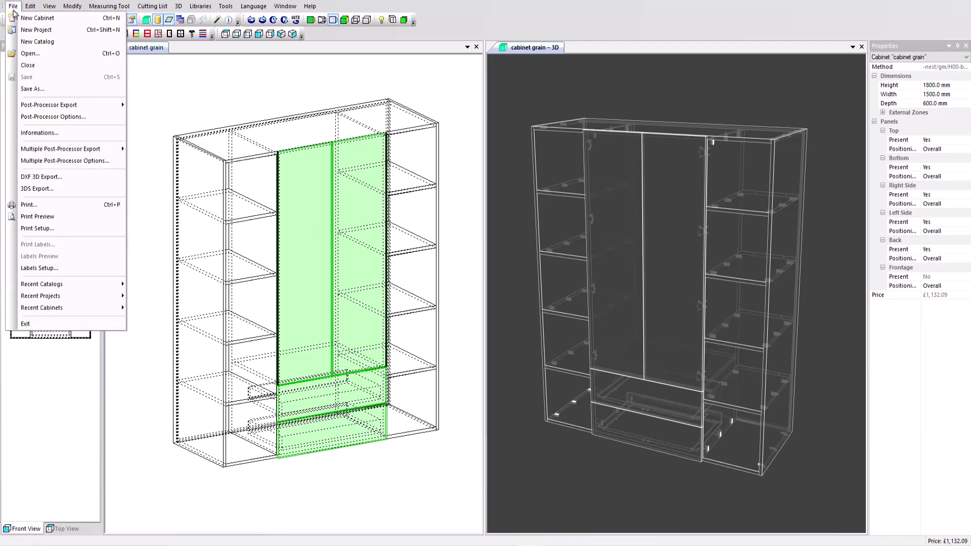
pyautogui.moveTo(81, 106)
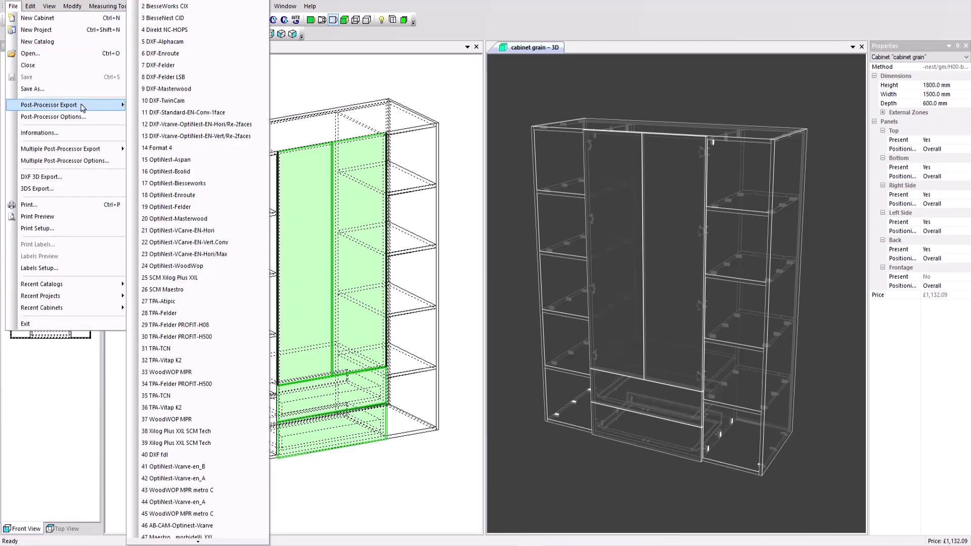
pyautogui.click(241, 235)
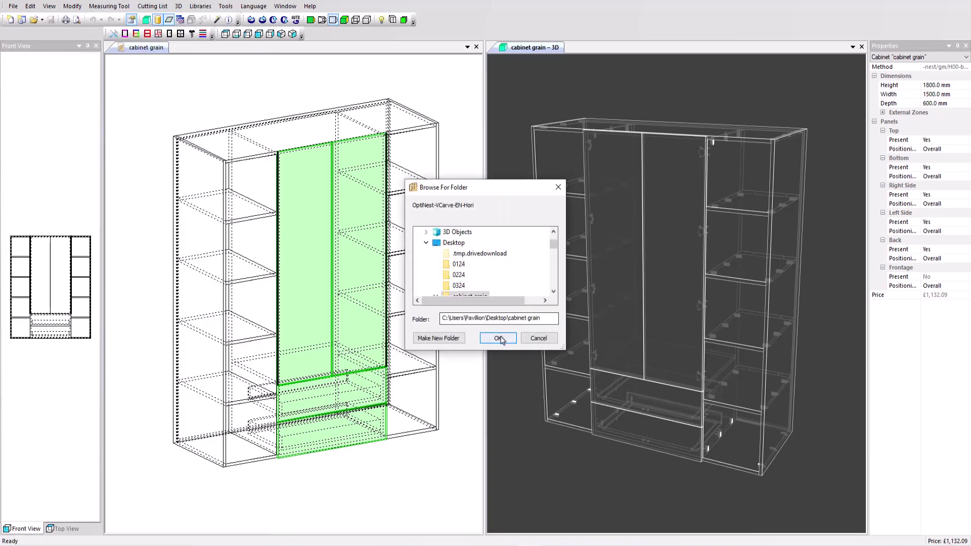
pyautogui.click(498, 338)
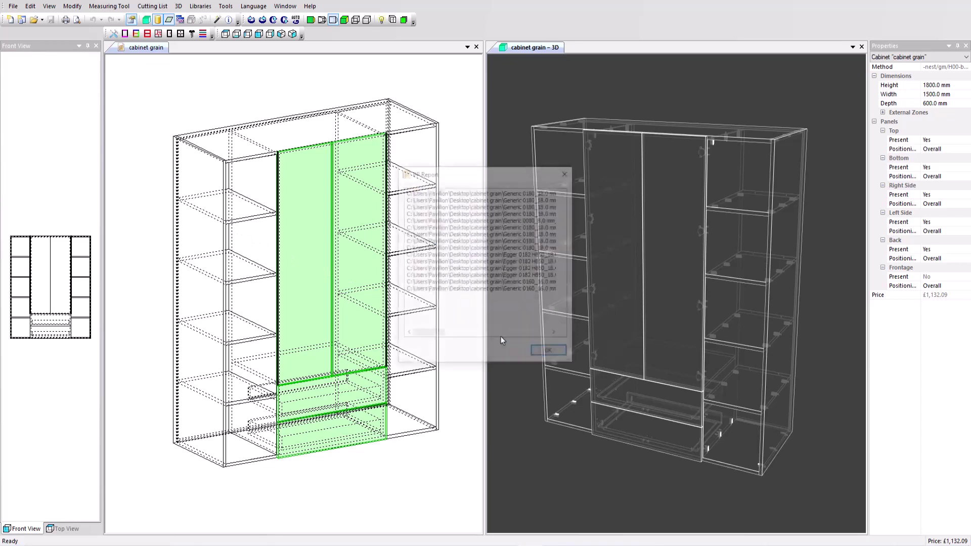
pyautogui.click(545, 353)
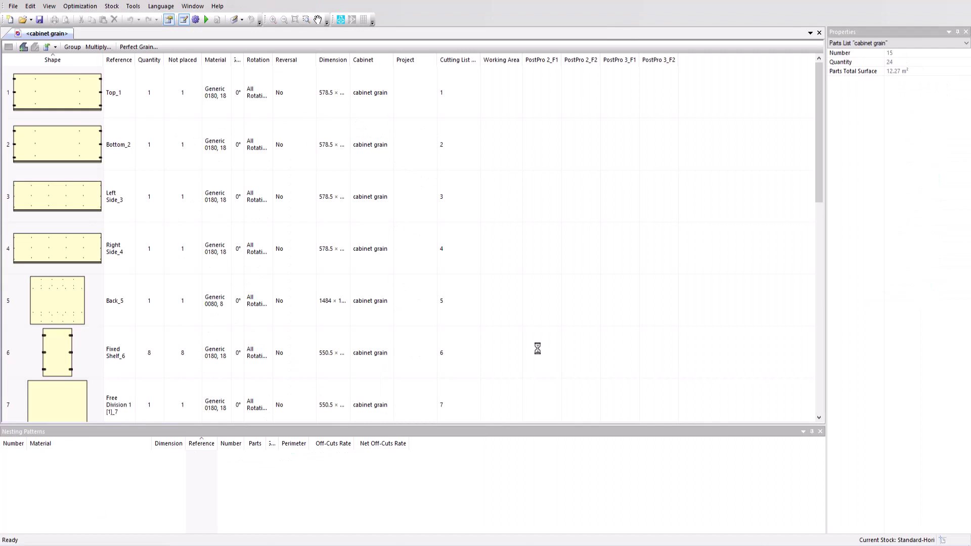
pyautogui.click(70, 150)
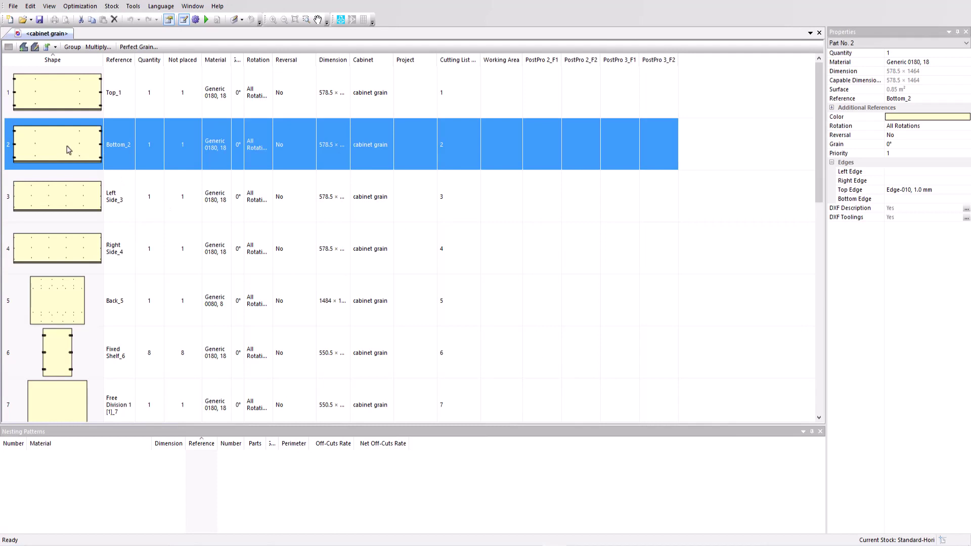
pyautogui.click(49, 48)
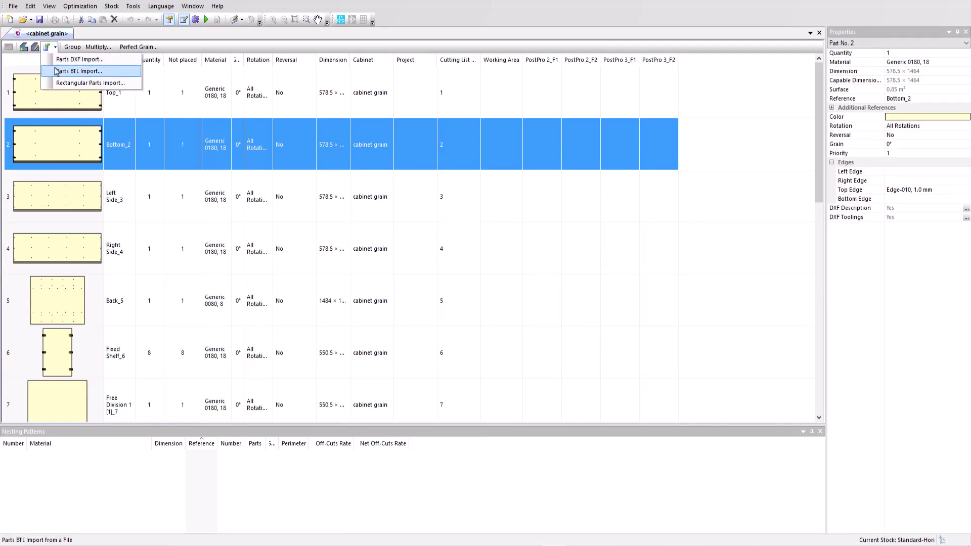
pyautogui.click(23, 48)
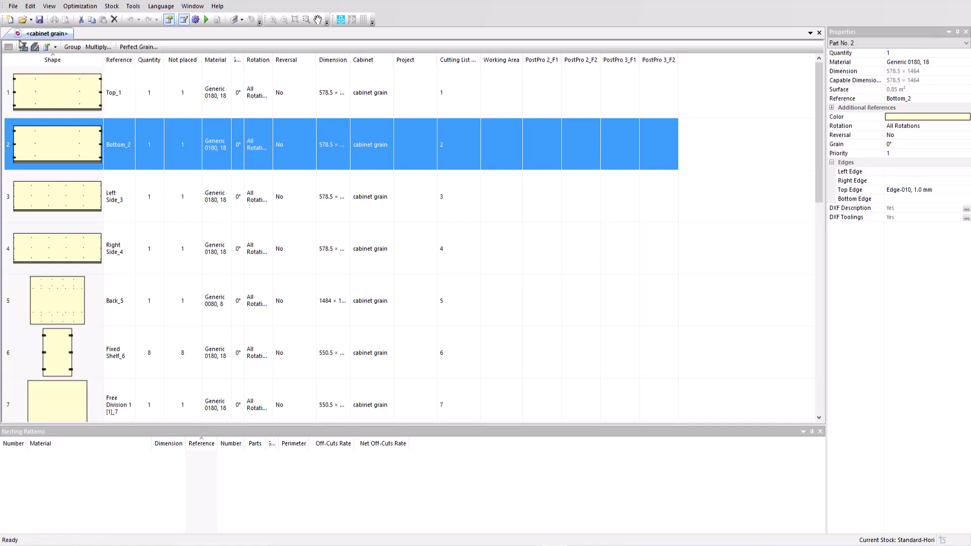
pyautogui.click(23, 48)
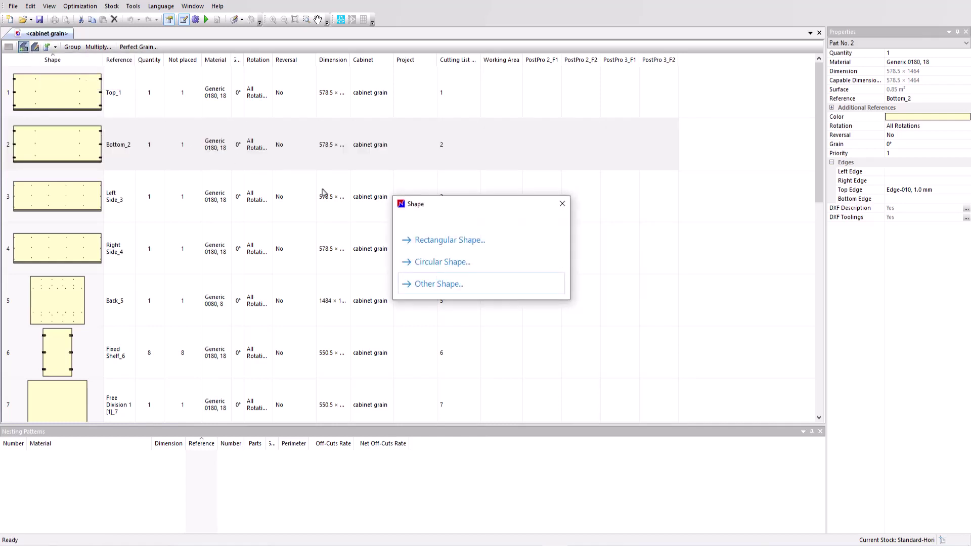
pyautogui.click(462, 241)
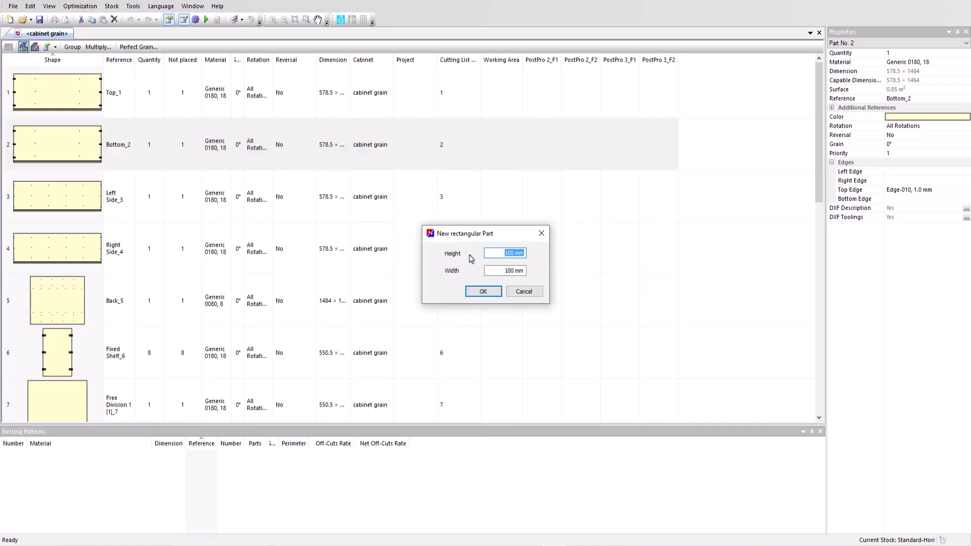
pyautogui.click(477, 289)
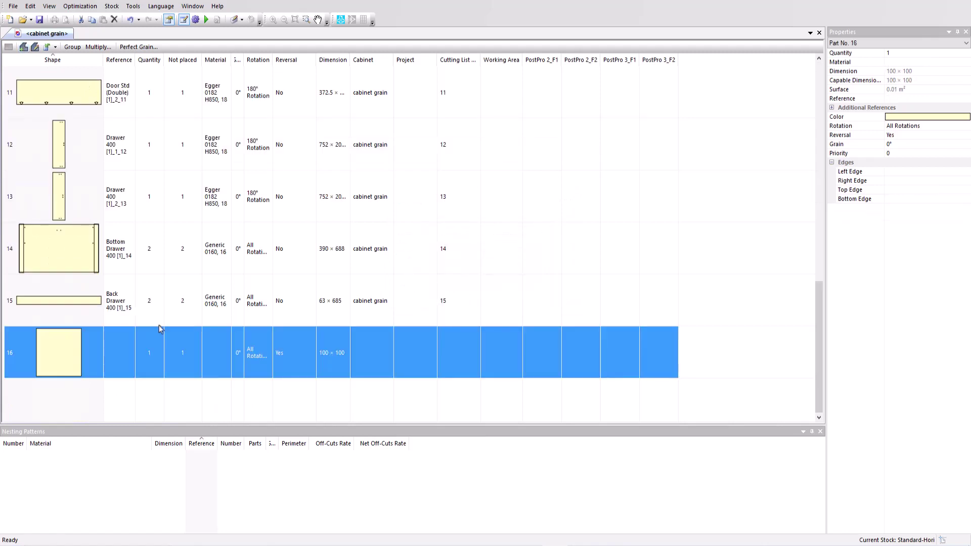
pyautogui.doubleClick(69, 350)
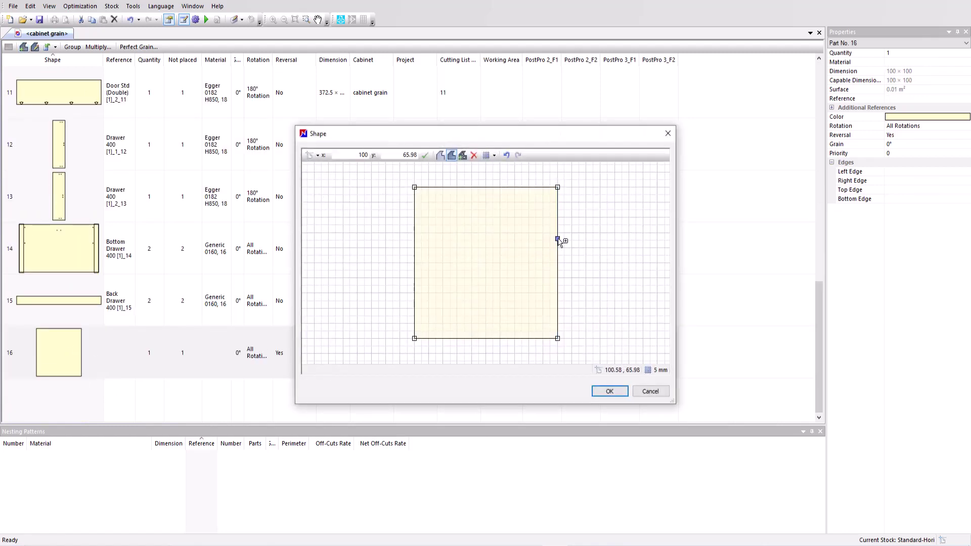
pyautogui.moveTo(558, 243); pyautogui.dragTo(586, 241)
pyautogui.moveTo(576, 288); pyautogui.dragTo(592, 297)
pyautogui.click(610, 391)
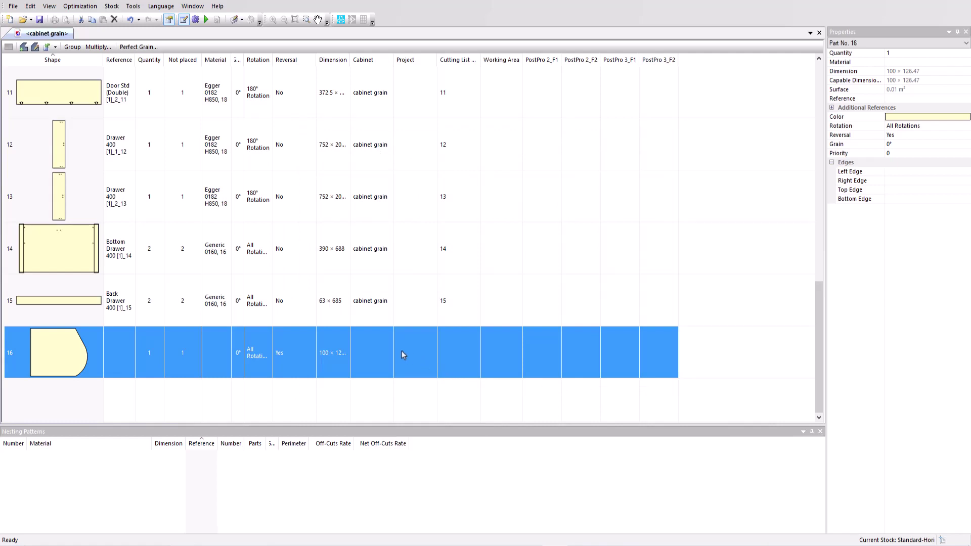
pyautogui.press('Delete')
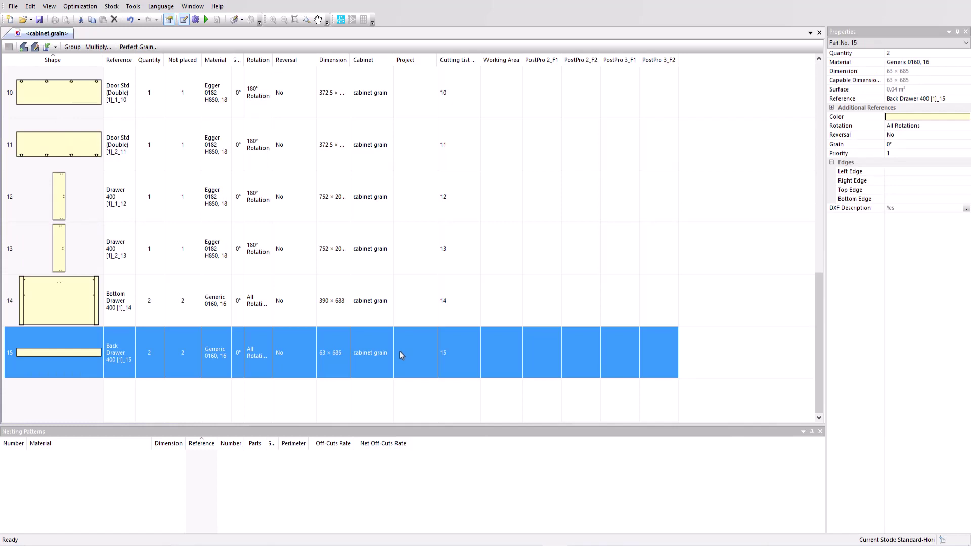
# Review the Panels Materials list and close it without changes
pyautogui.click(113, 7)
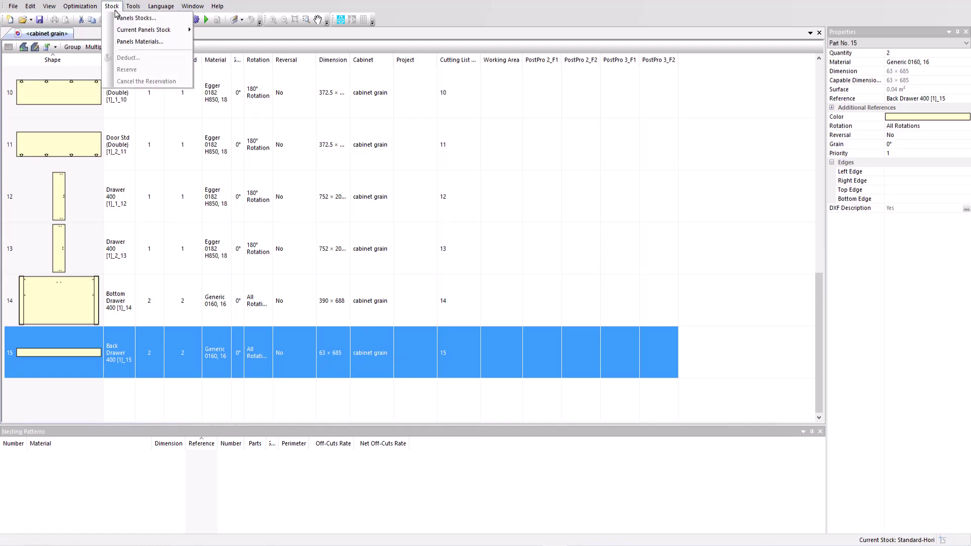
pyautogui.click(132, 42)
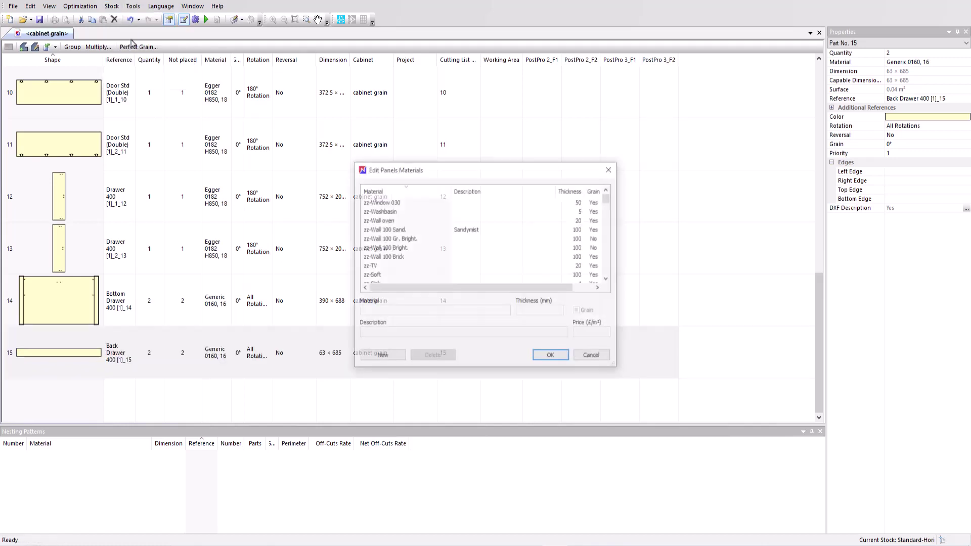
pyautogui.scroll(-10, 400, 224)
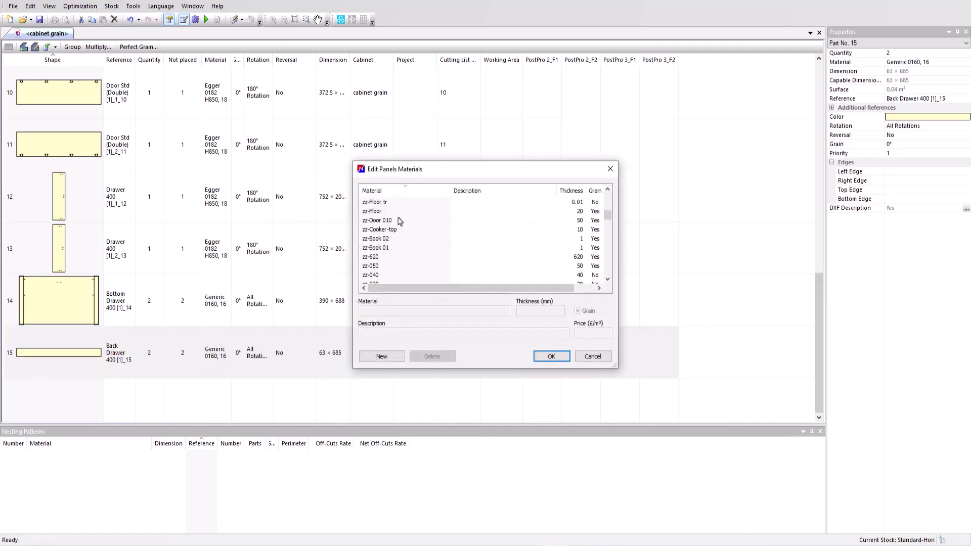
pyautogui.click(584, 355)
# In Standard-Hori stock, limit the 2070x2800 0180 White sheet to quantity 10 instead of Unlimited
pyautogui.click(243, 22)
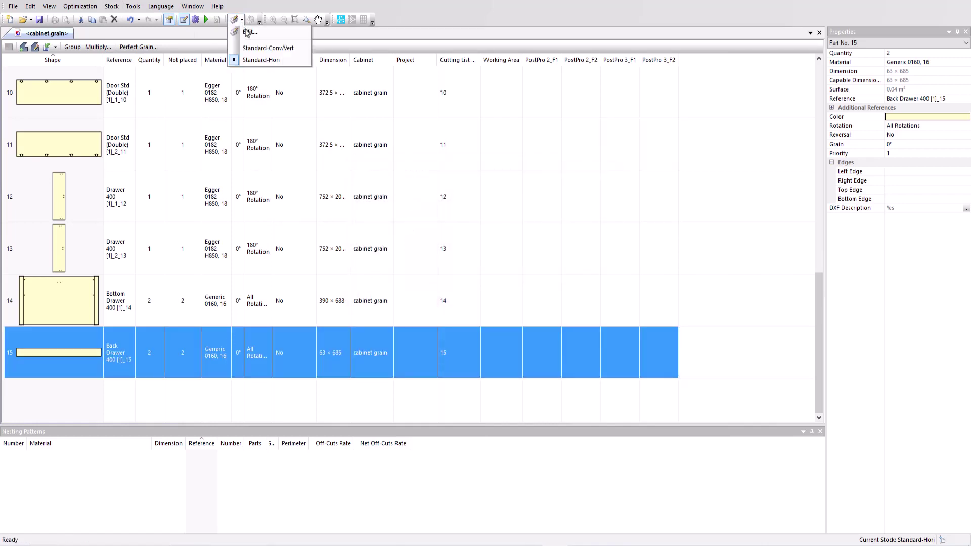
pyautogui.click(247, 32)
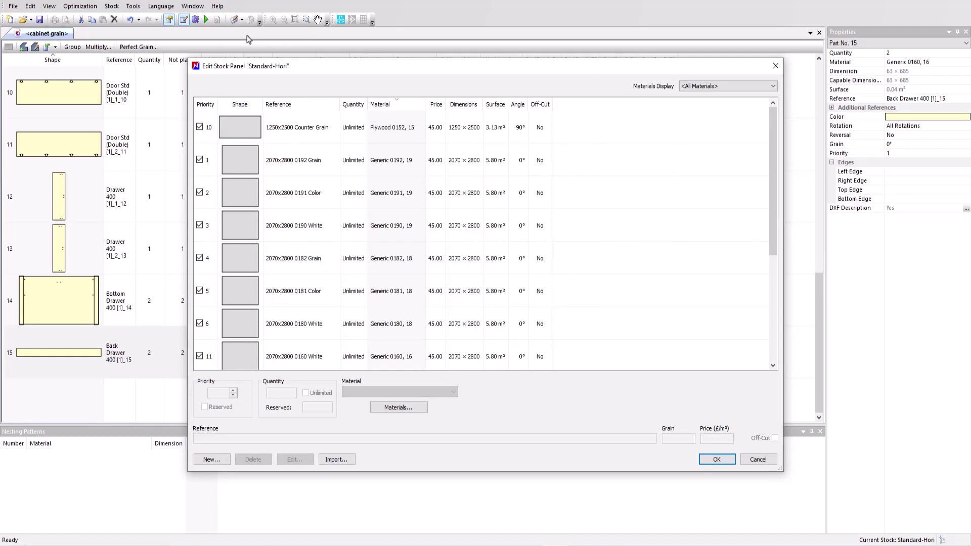
pyautogui.click(328, 320)
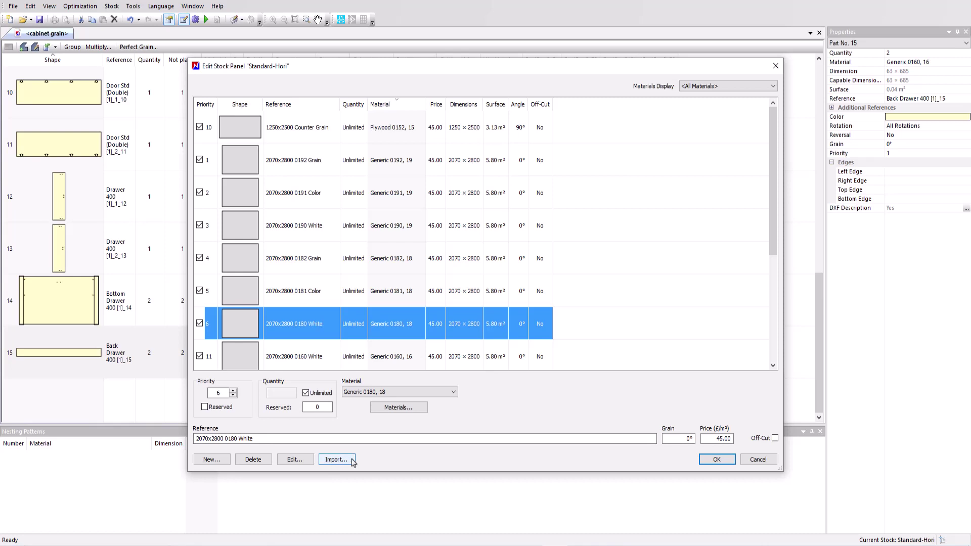
pyautogui.click(306, 393)
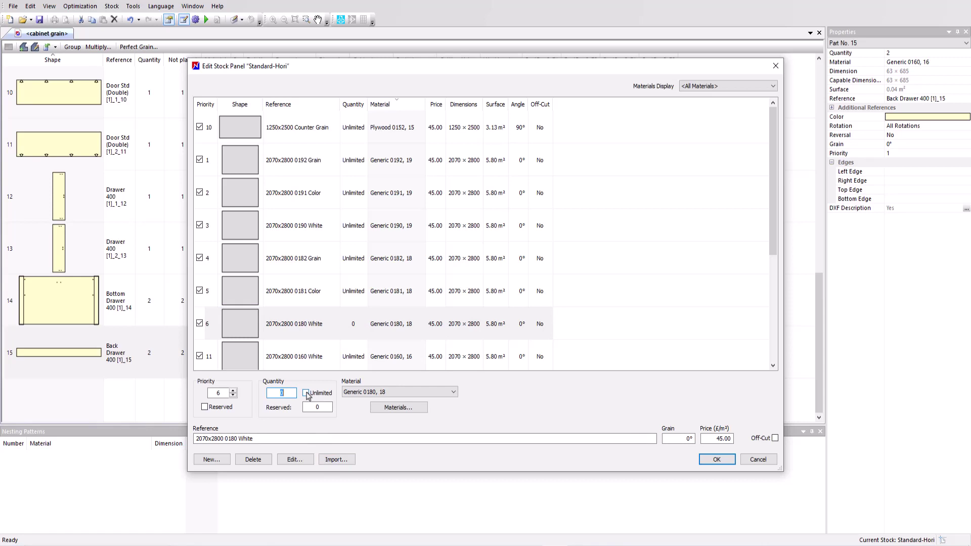
pyautogui.write('10')
pyautogui.click(717, 460)
pyautogui.click(696, 371)
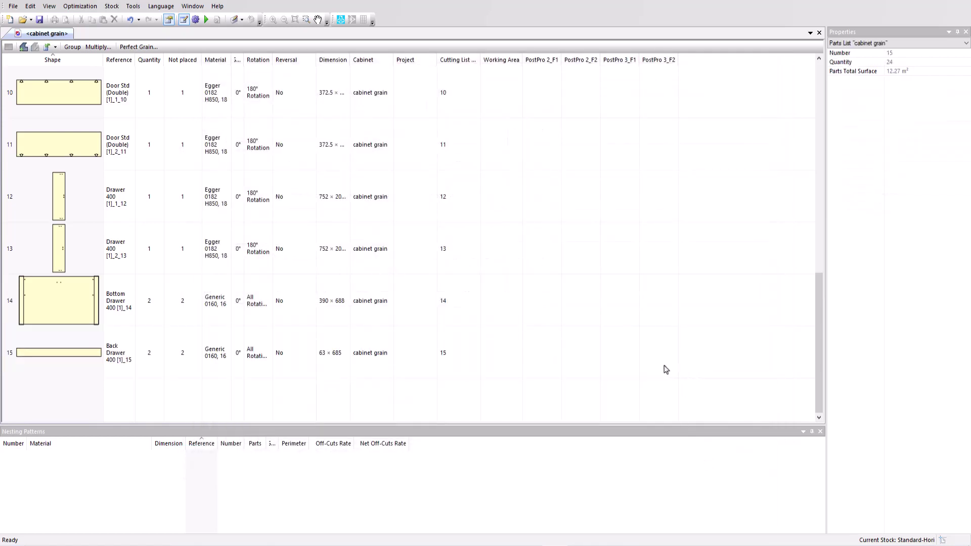
# Run the nesting optimization, browse patterns 3, 2 and 1, then show pattern 4 (Egger 0182 H850)
pyautogui.click(208, 20)
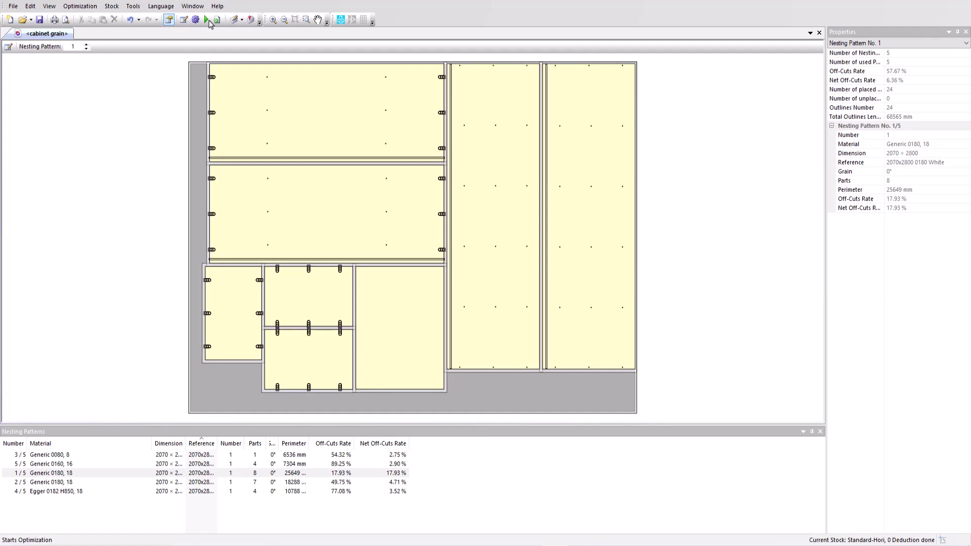
pyautogui.click(97, 457)
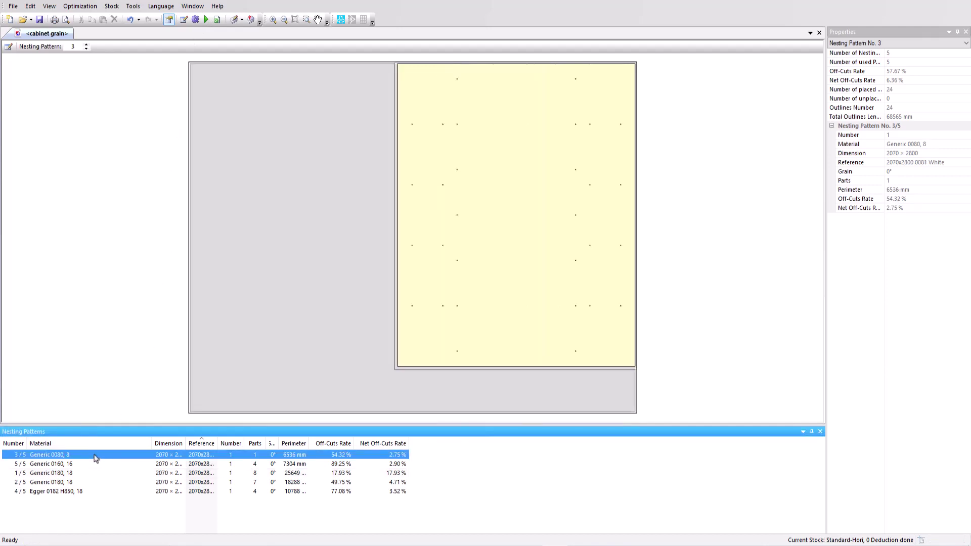
pyautogui.press('Down')
pyautogui.press('Down')
pyautogui.press('Down')
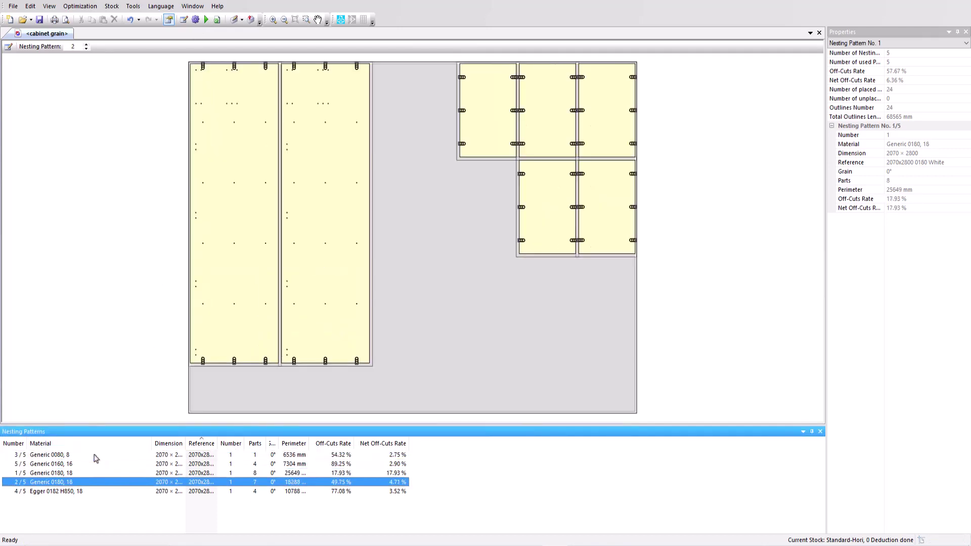
pyautogui.press('Down')
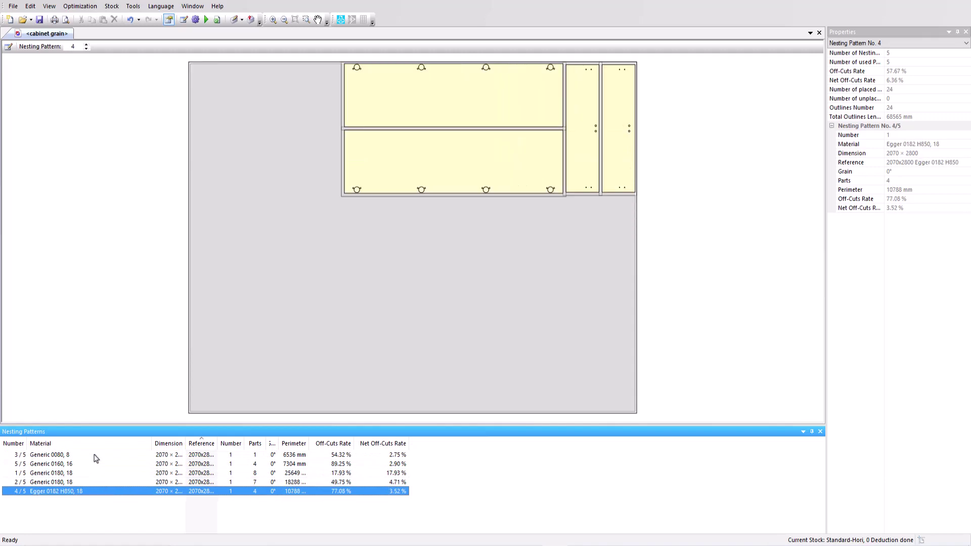
pyautogui.press('Up')
pyautogui.press('Up')
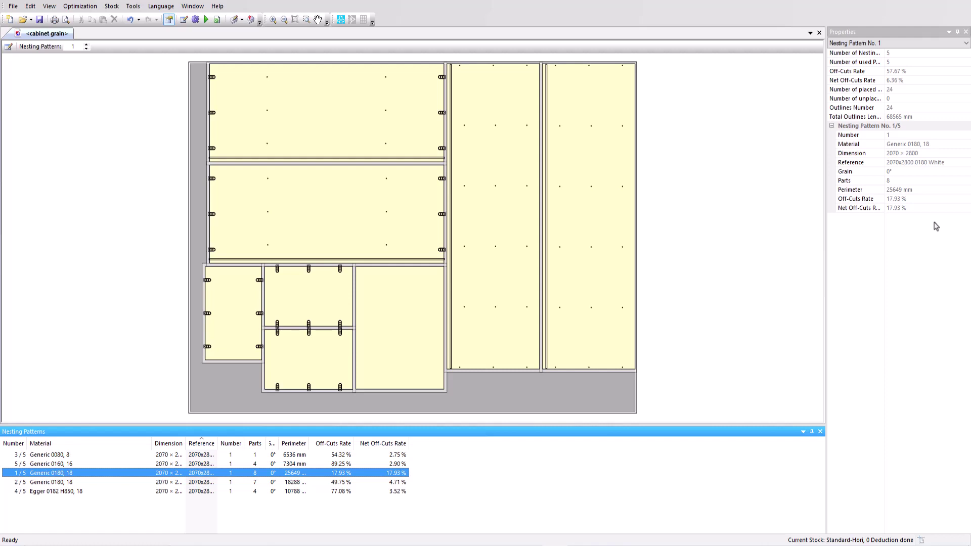
pyautogui.click(48, 492)
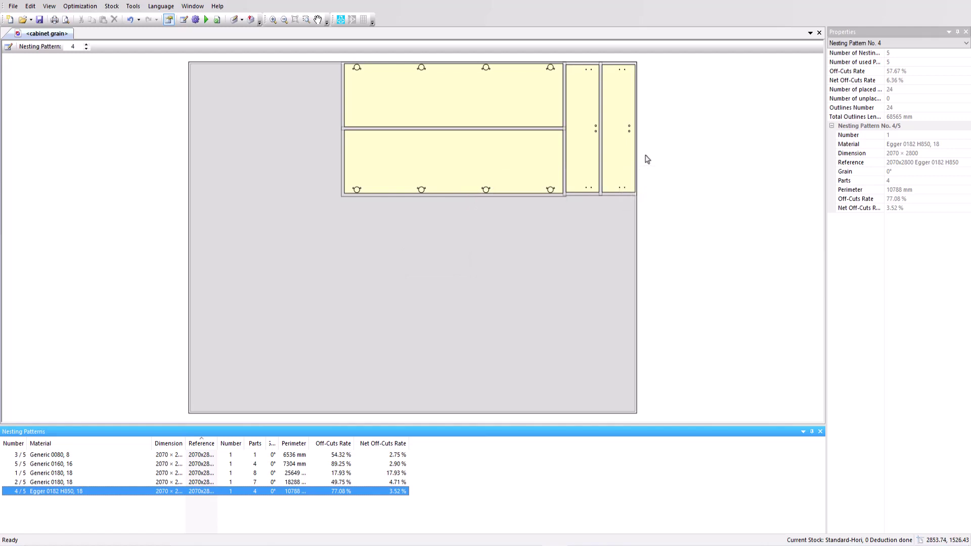
pyautogui.click(66, 20)
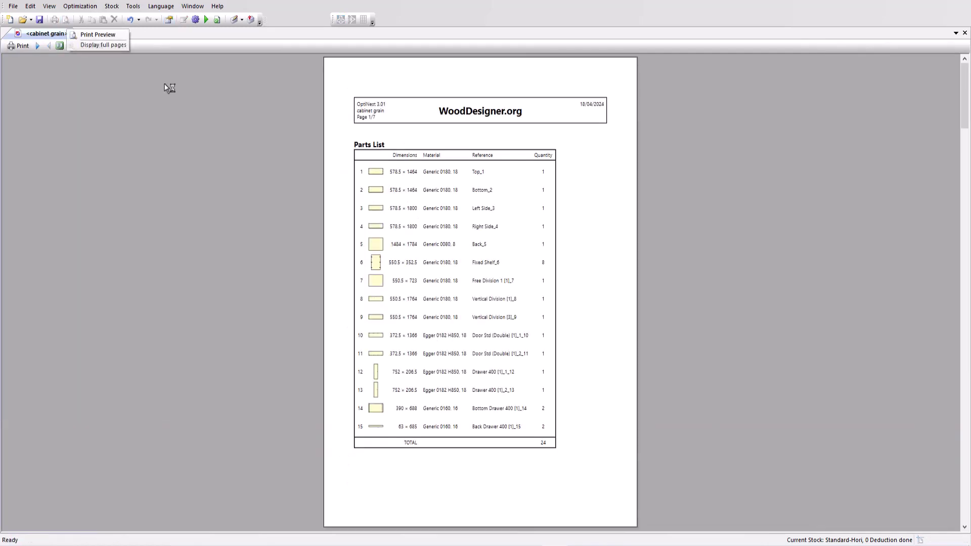
pyautogui.click(342, 234)
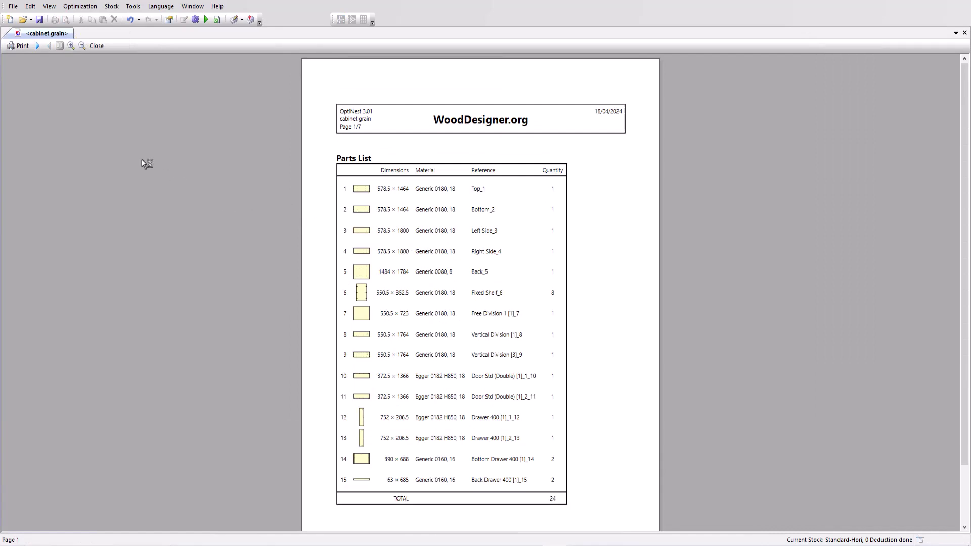
pyautogui.click(39, 46)
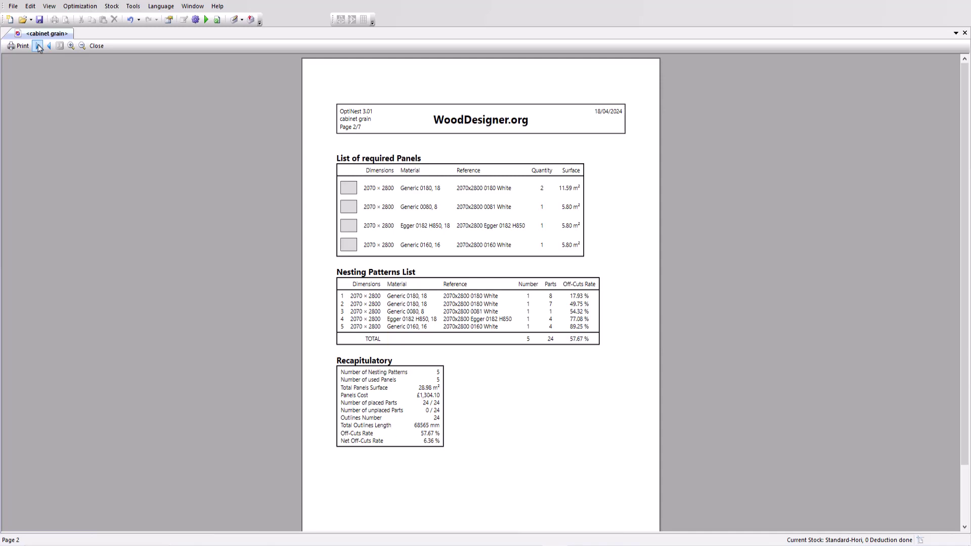
pyautogui.click(38, 46)
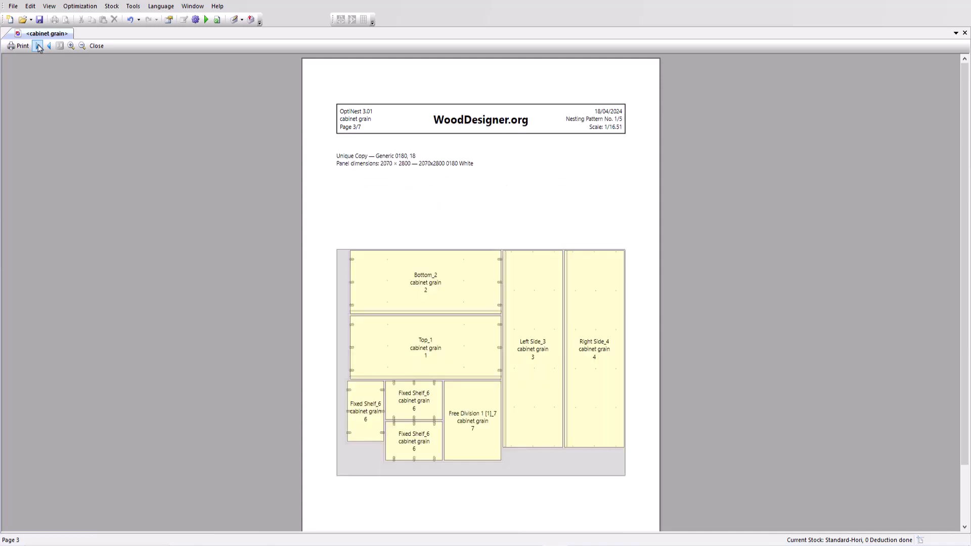
pyautogui.click(39, 47)
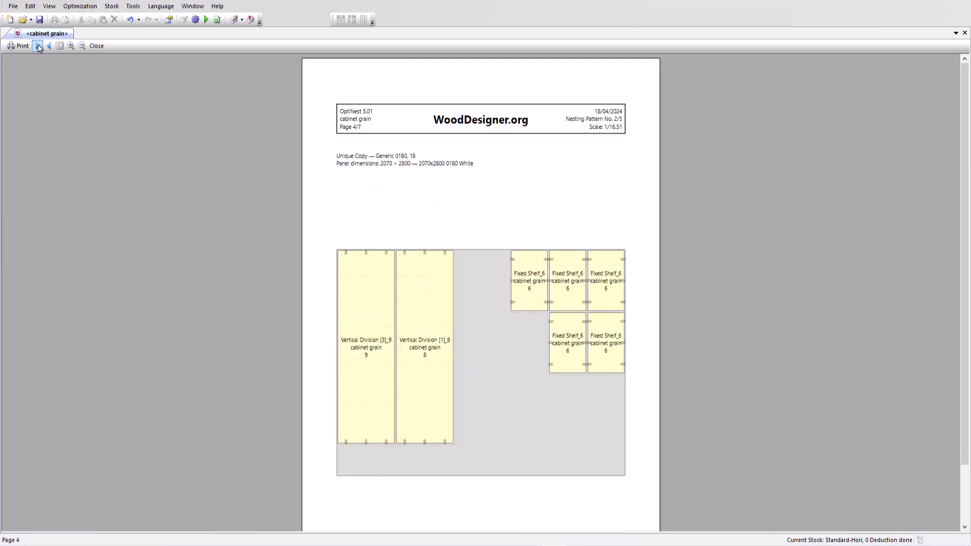
pyautogui.click(38, 46)
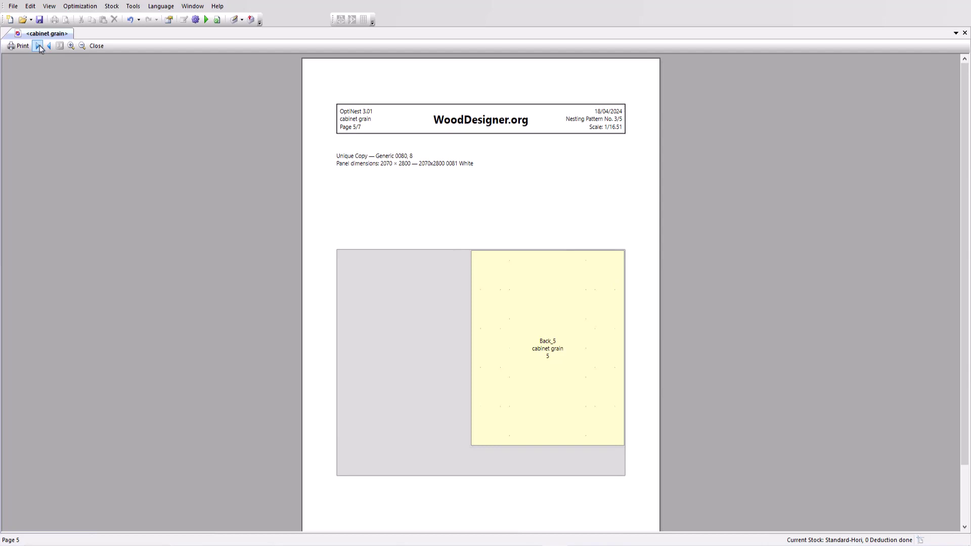
pyautogui.click(96, 46)
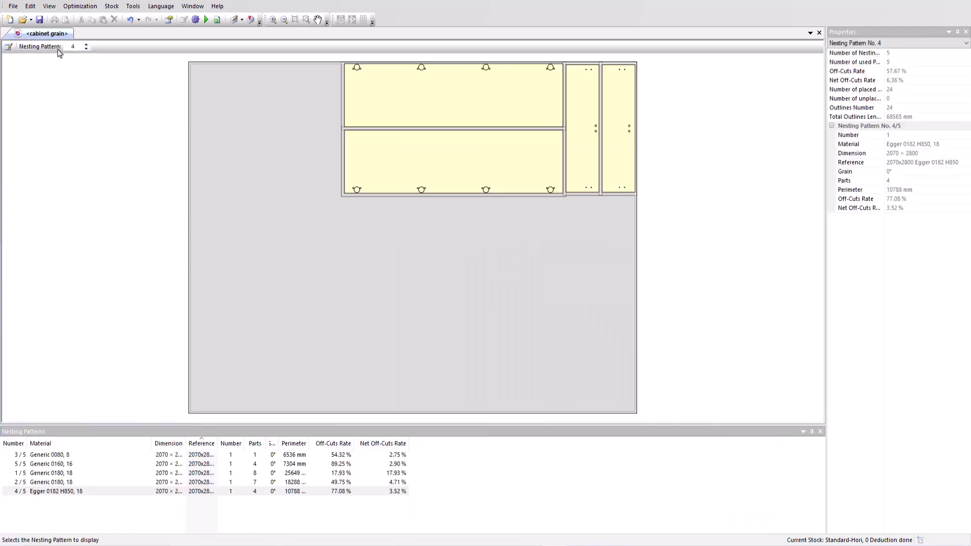
pyautogui.click(14, 7)
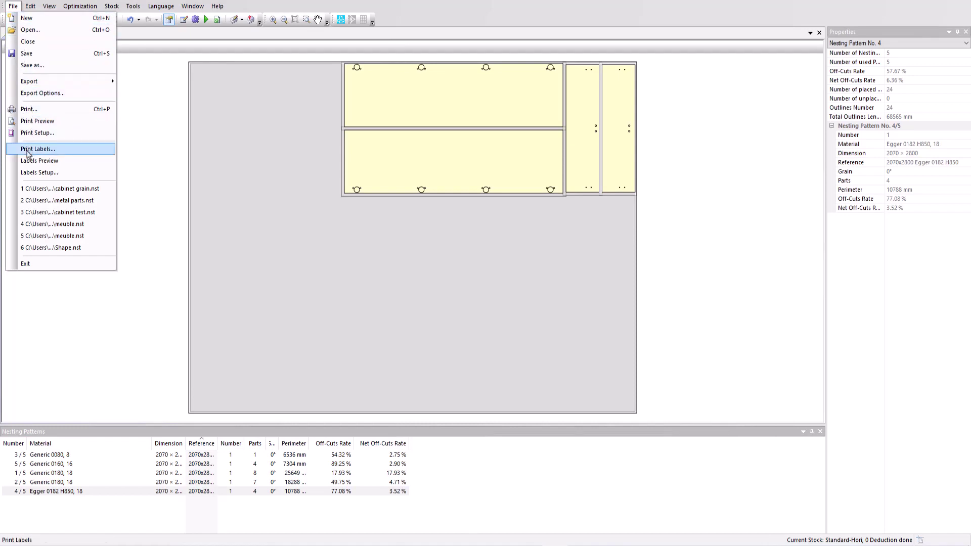
pyautogui.click(77, 162)
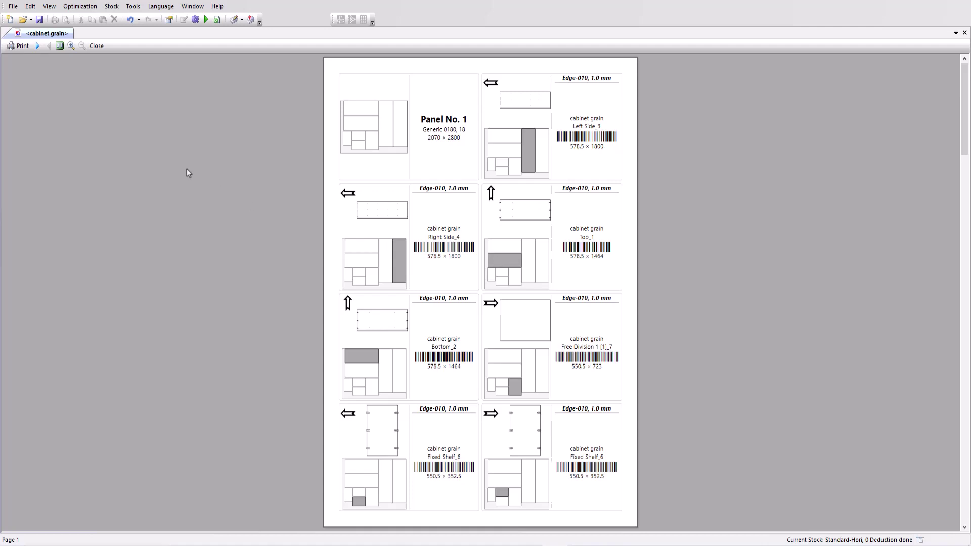
pyautogui.click(95, 46)
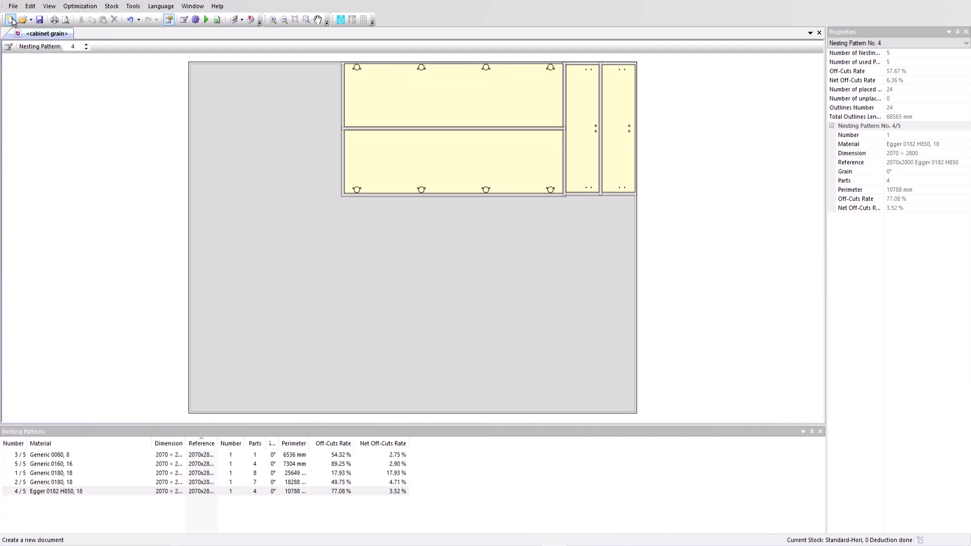
pyautogui.click(13, 6)
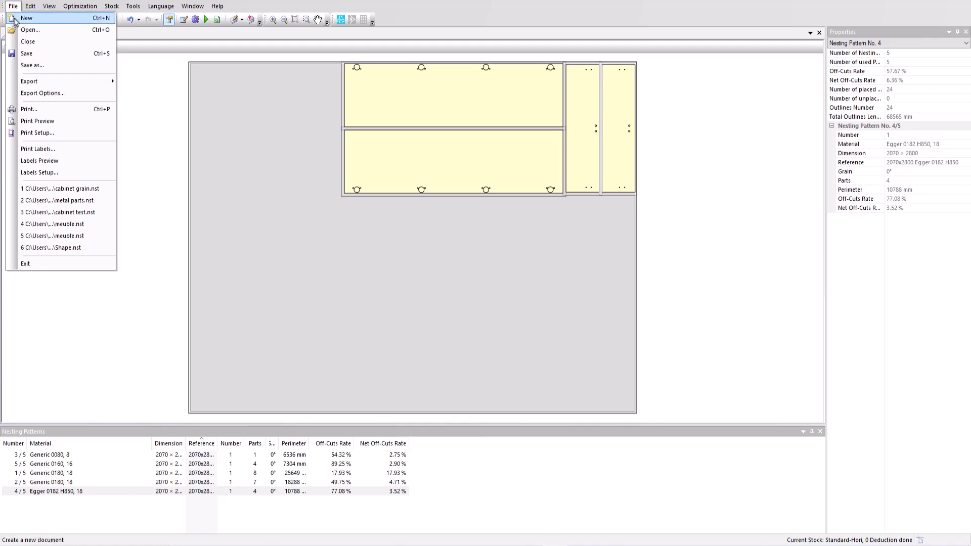
pyautogui.moveTo(53, 83)
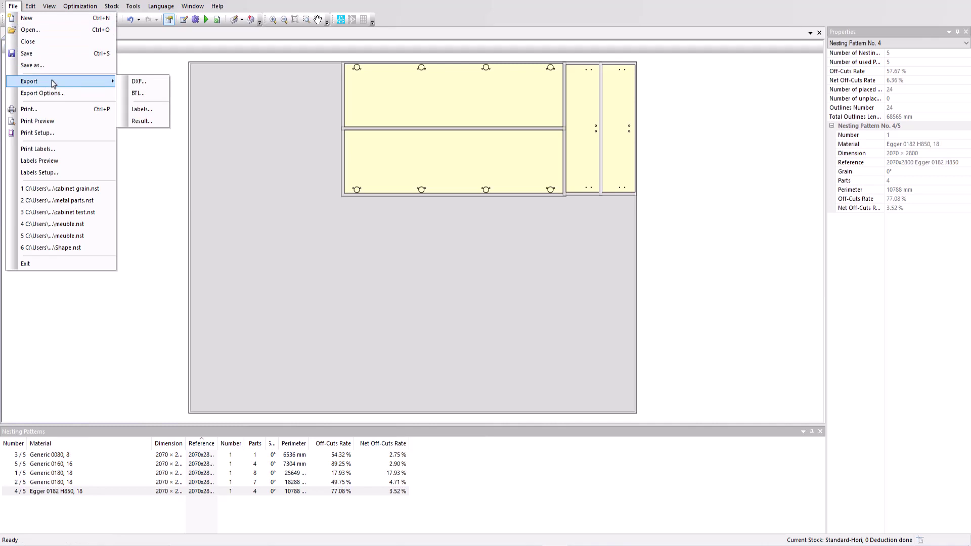
pyautogui.click(69, 97)
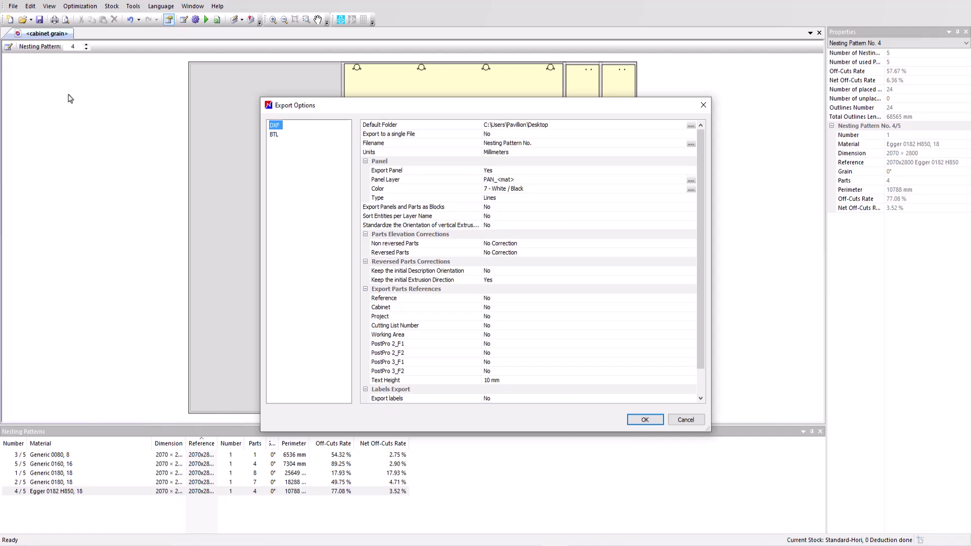
pyautogui.press('Return')
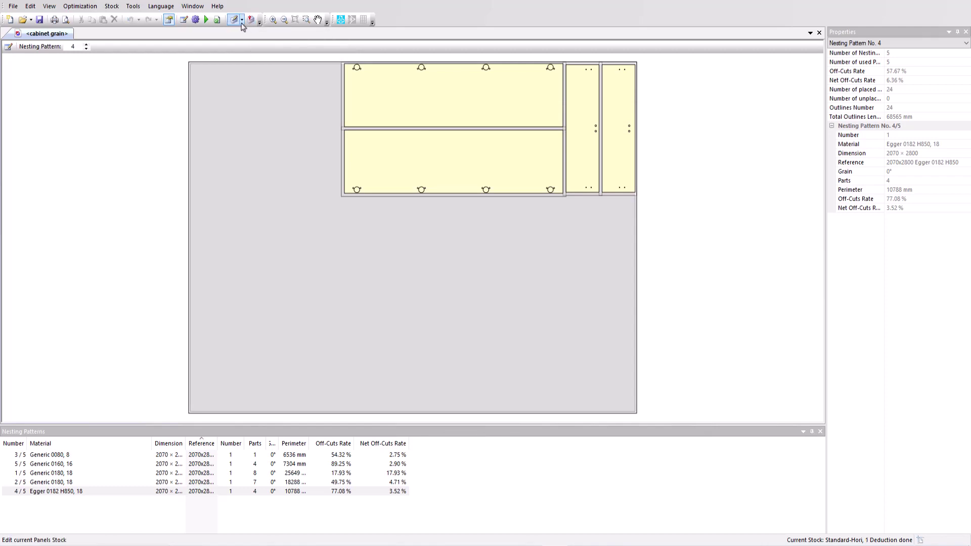
# Deduct the used panels from stock and review the 0180 White sheet and off-cut entries
pyautogui.click(242, 21)
pyautogui.click(249, 35)
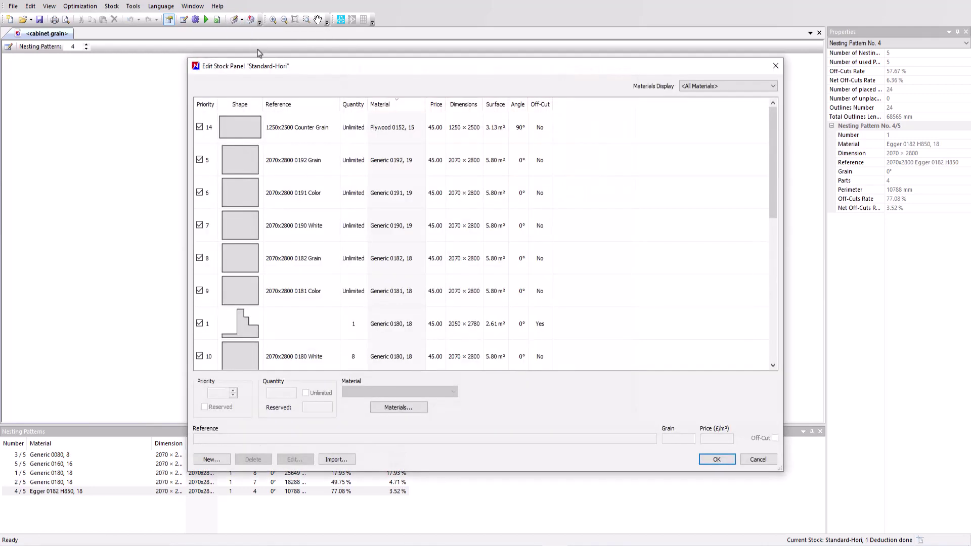
pyautogui.scroll(-1, 319, 181)
pyautogui.click(329, 258)
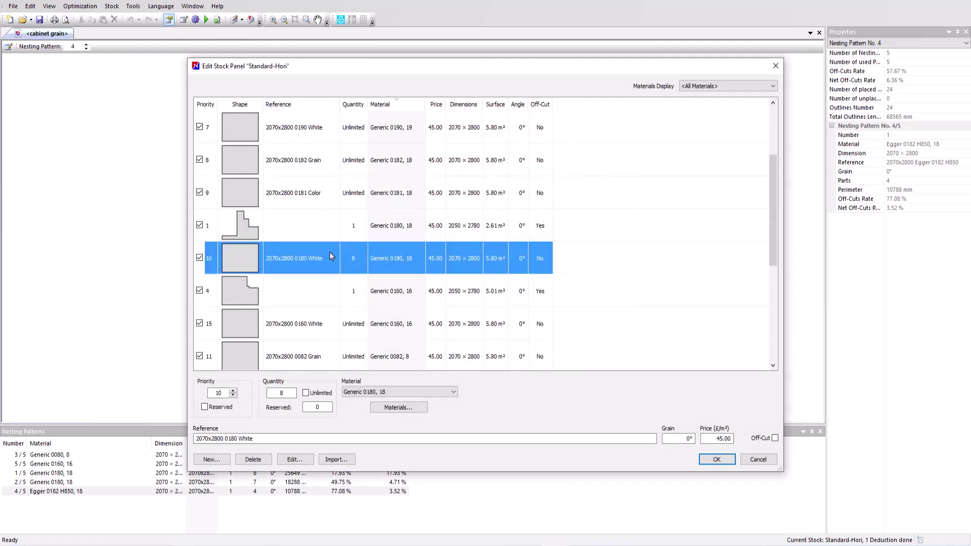
pyautogui.click(331, 229)
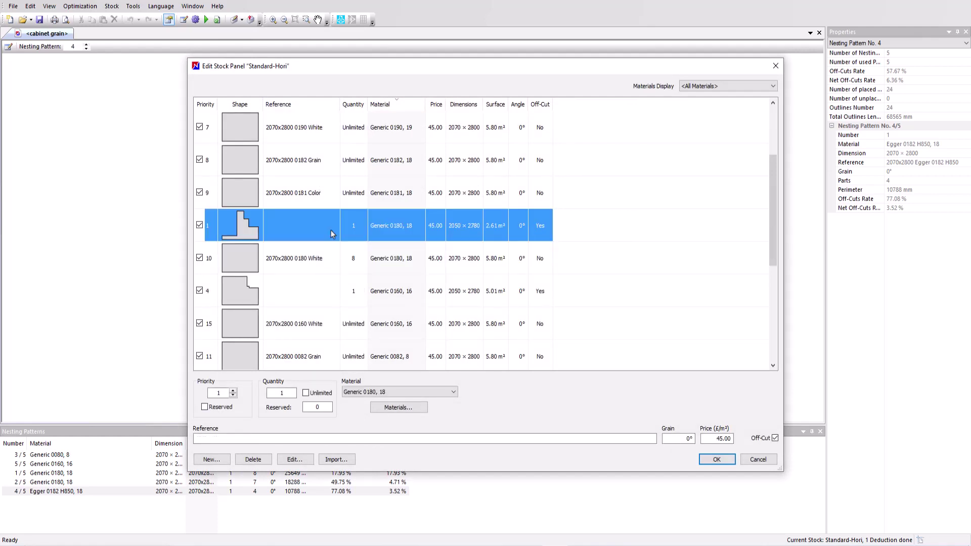
pyautogui.click(327, 290)
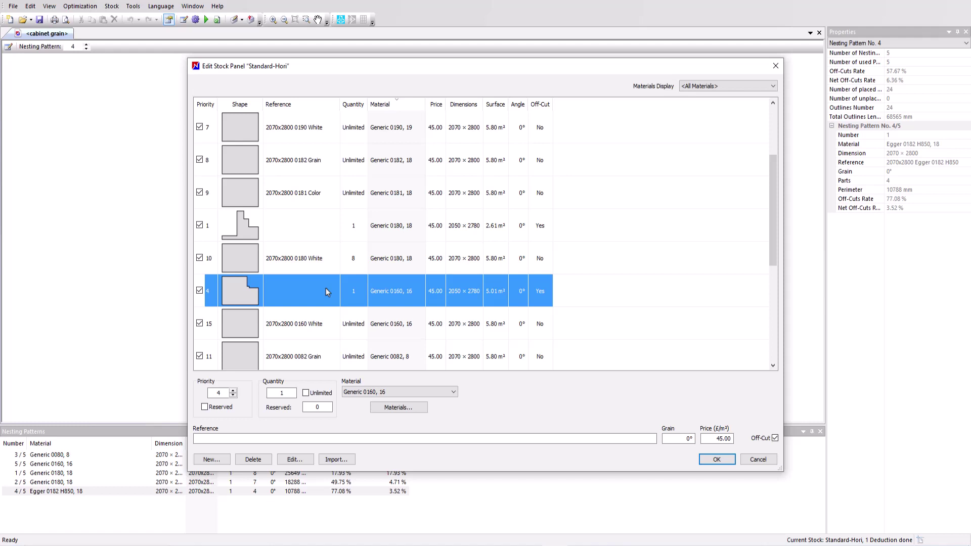
pyautogui.press('Return')
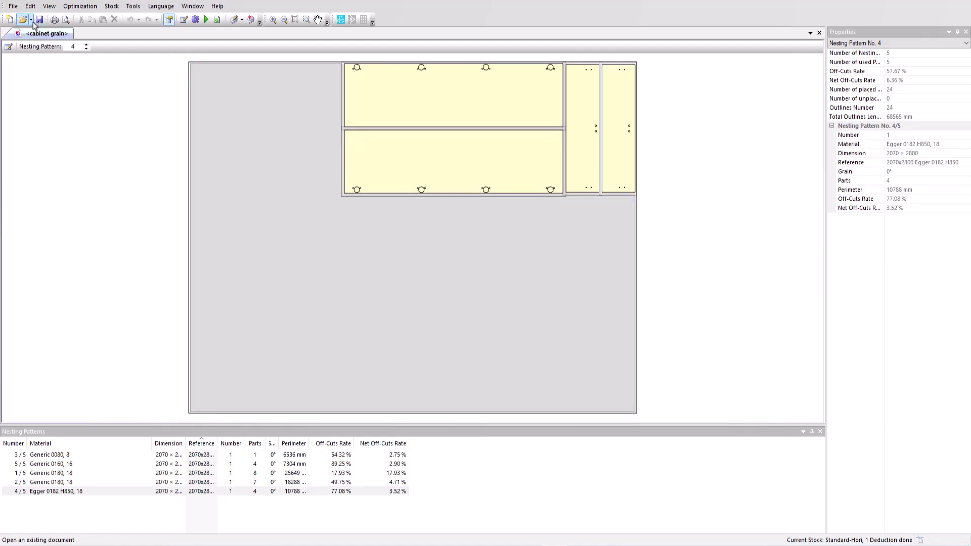
# Open metal parts.nst from recent files, view its parts list, then show cabinet grain pattern 1/5
pyautogui.click(32, 21)
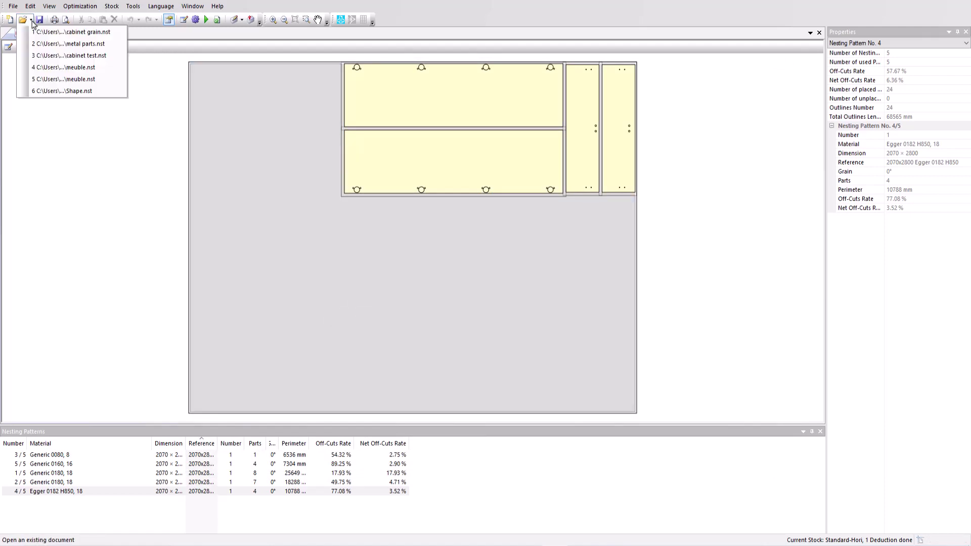
pyautogui.click(40, 48)
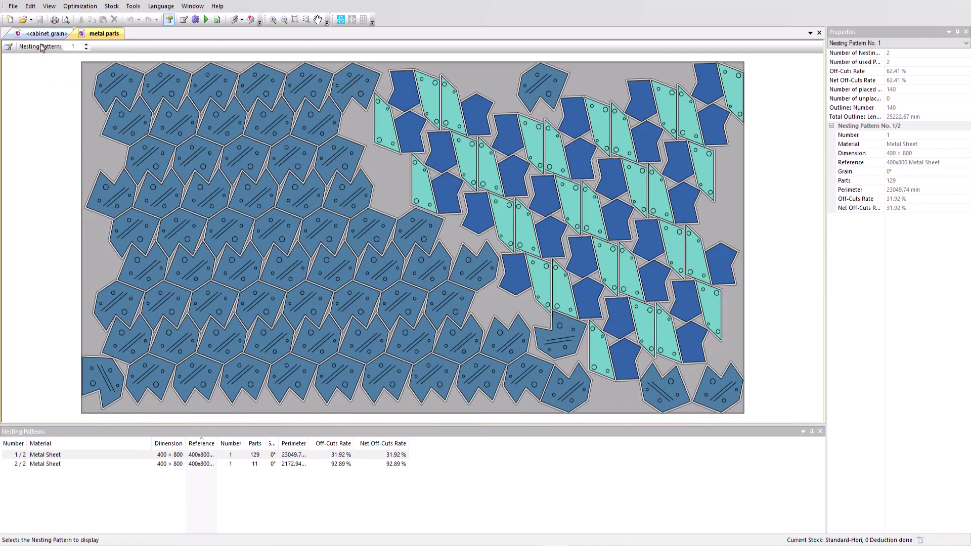
pyautogui.click(8, 47)
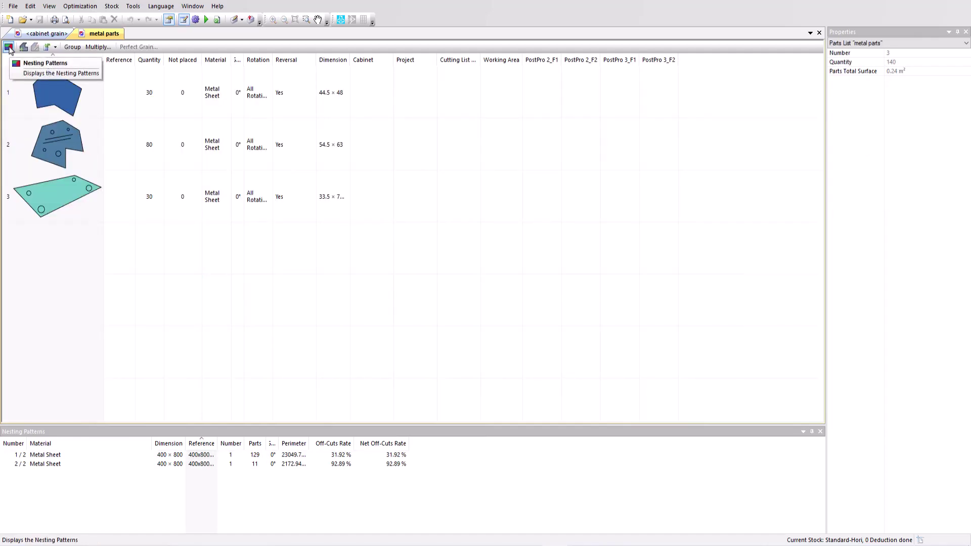
pyautogui.click(36, 36)
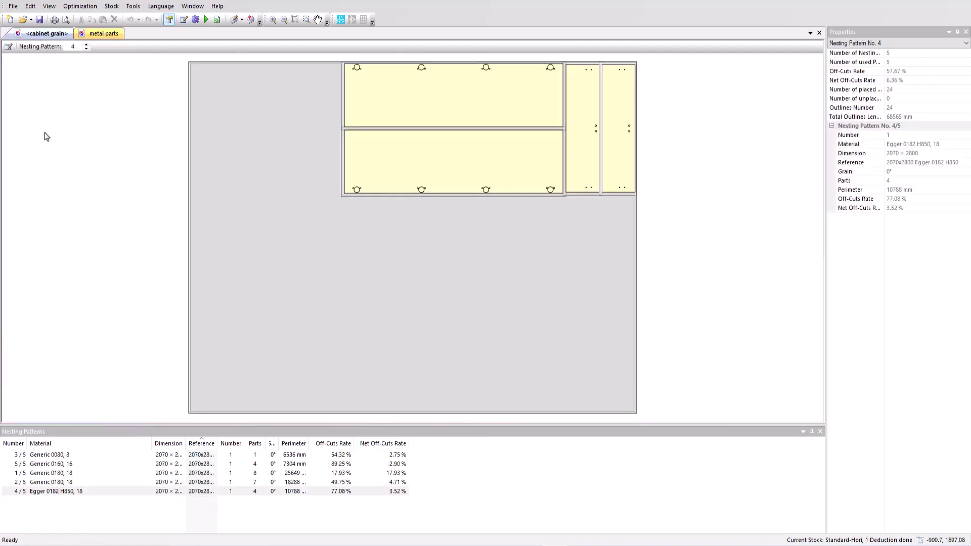
pyautogui.click(59, 474)
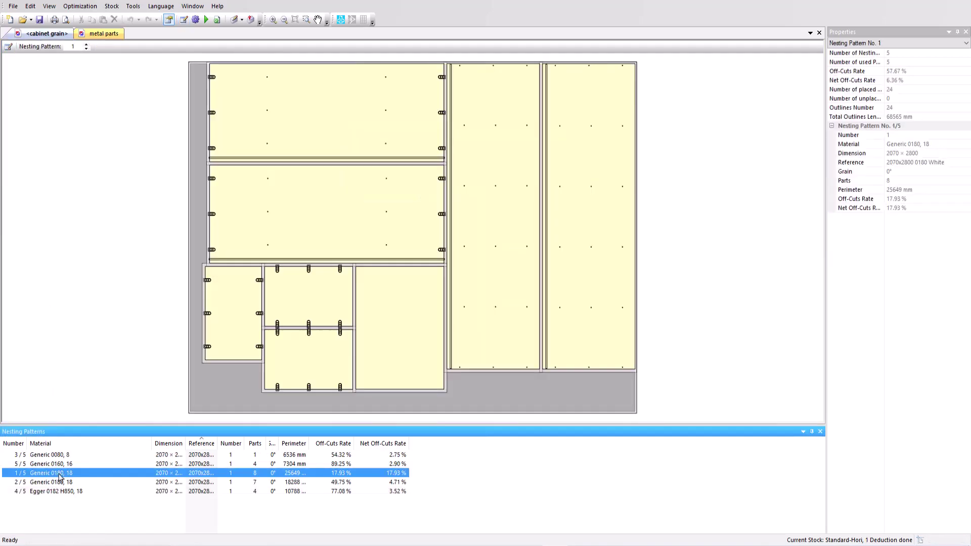